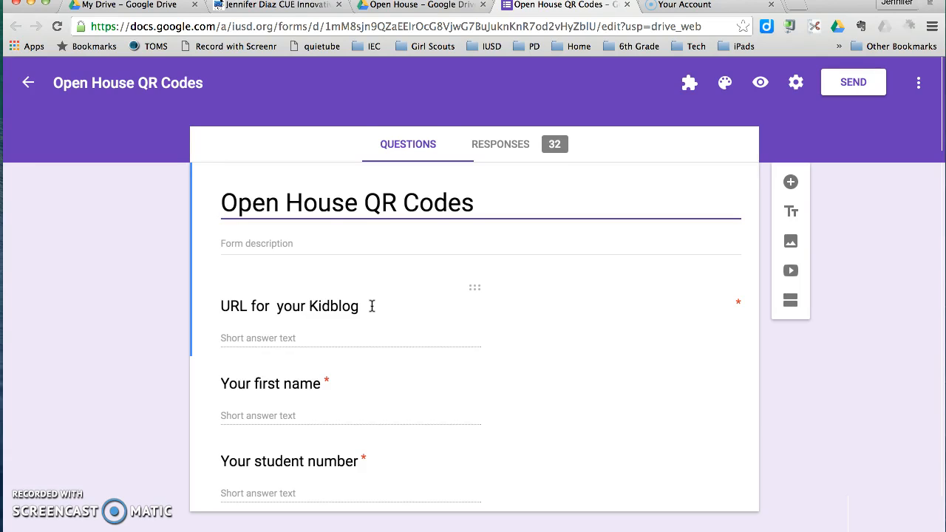
# Step: Open the spreadsheet holding the form's responses and launch the QR Code Generator add-on in it
pyautogui.click(513, 142)
pyautogui.click(699, 186)
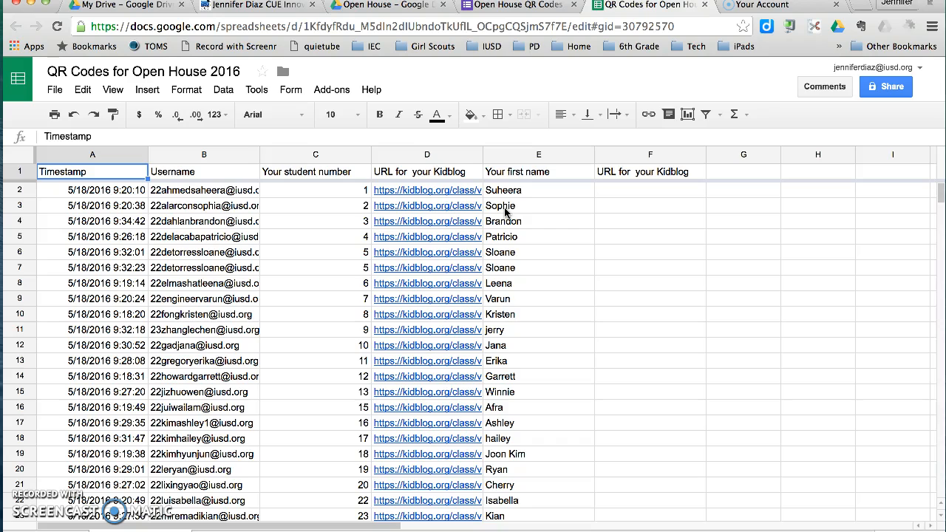
pyautogui.click(329, 92)
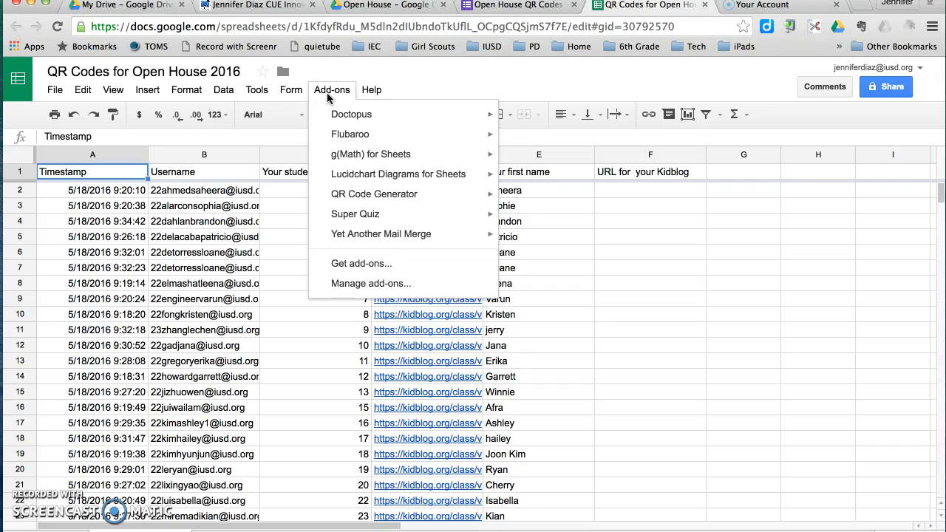
pyautogui.click(350, 196)
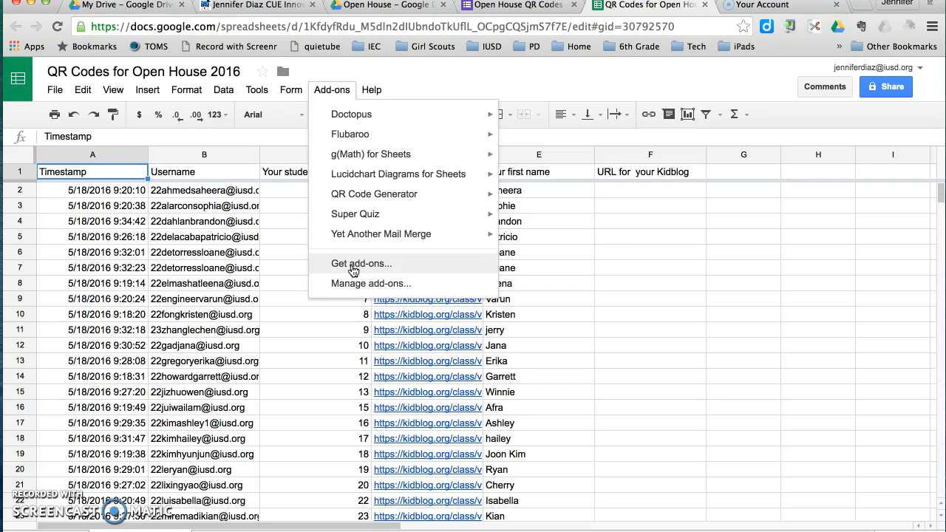
pyautogui.click(361, 196)
pyautogui.click(547, 198)
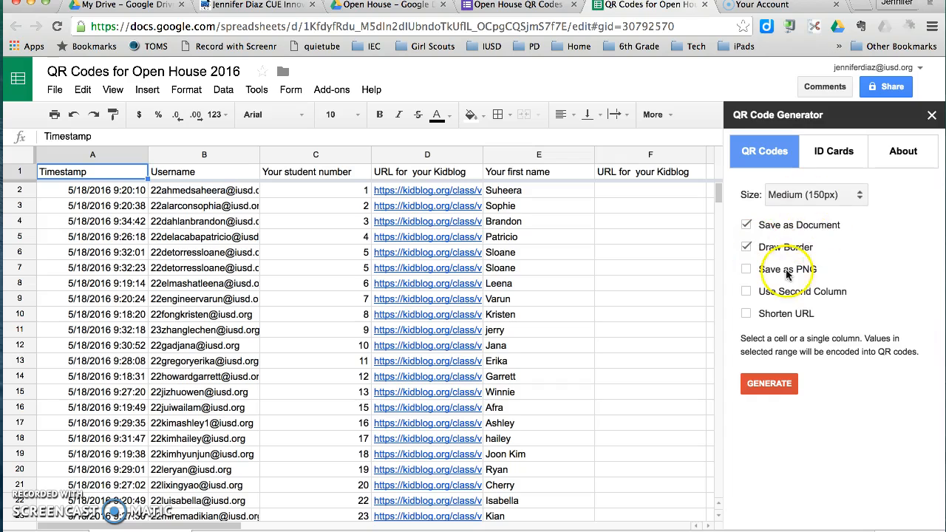
# Step: Keep the QR code size at Medium (150px) and enable the Use Second Column option
pyautogui.click(796, 196)
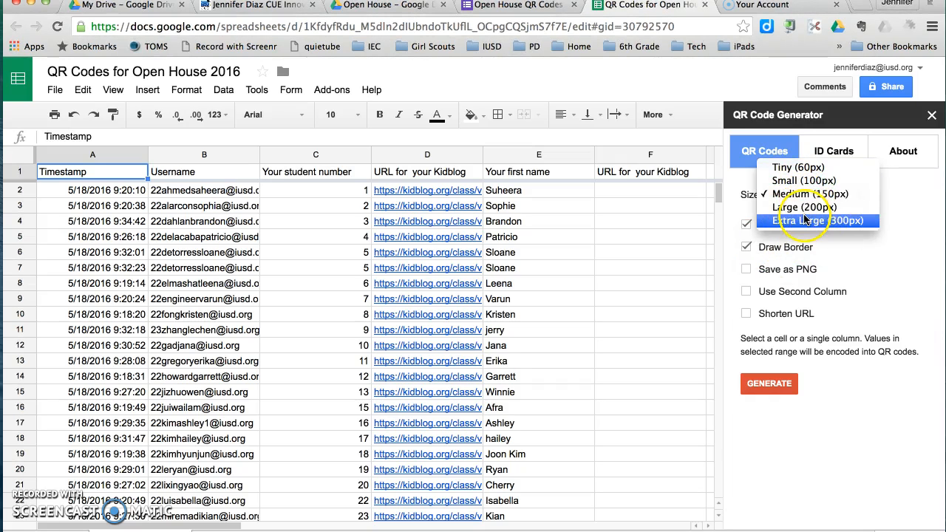
pyautogui.click(848, 253)
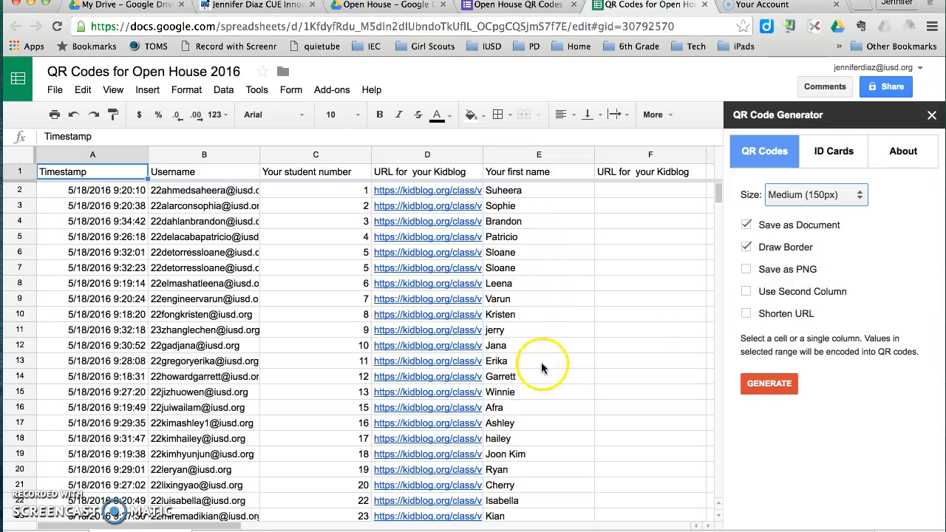
pyautogui.click(746, 294)
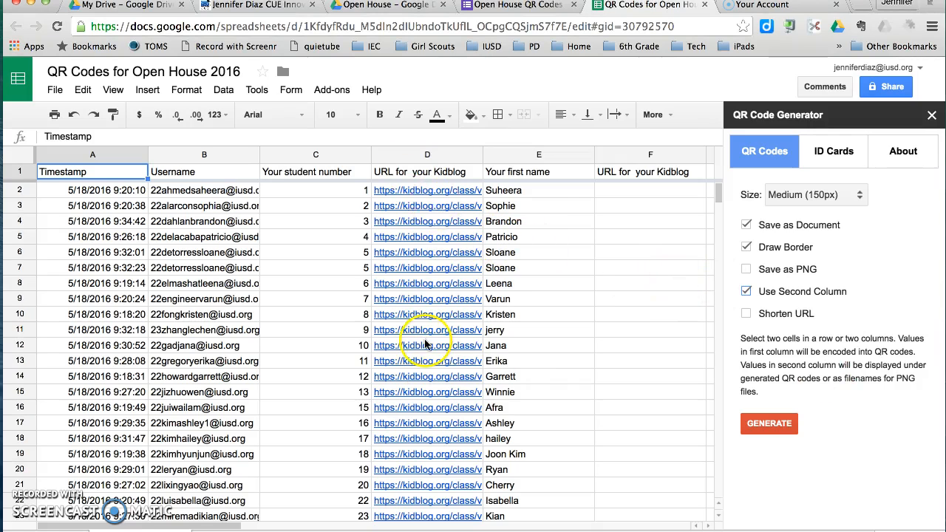
# Step: Generate QR codes from the Kidblog URL and first name columns (D and E), and open the resulting document
pyautogui.click(425, 154)
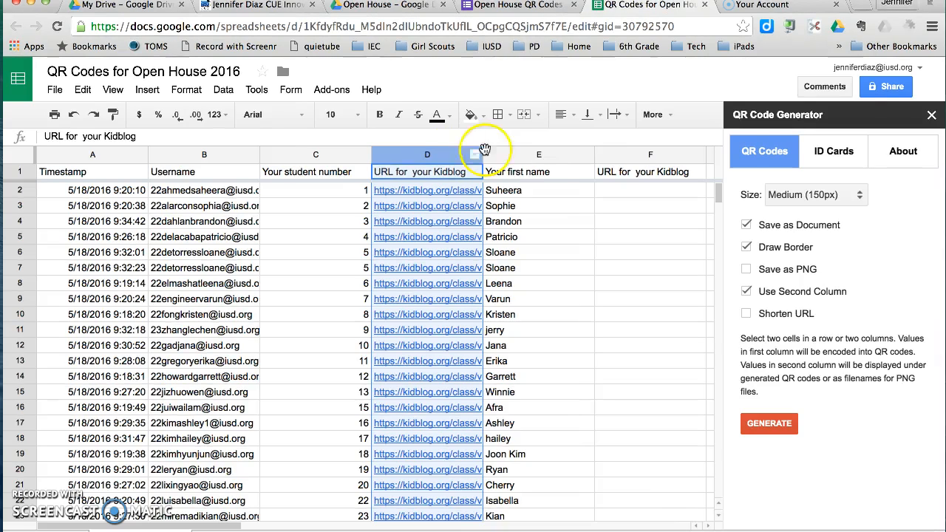
pyautogui.click(423, 206)
pyautogui.click(424, 157)
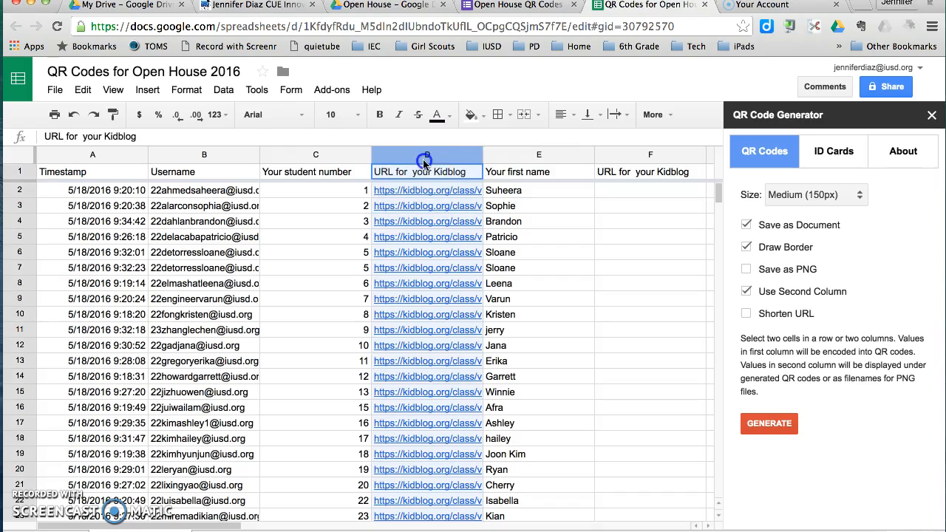
pyautogui.moveTo(425, 156); pyautogui.dragTo(498, 158)
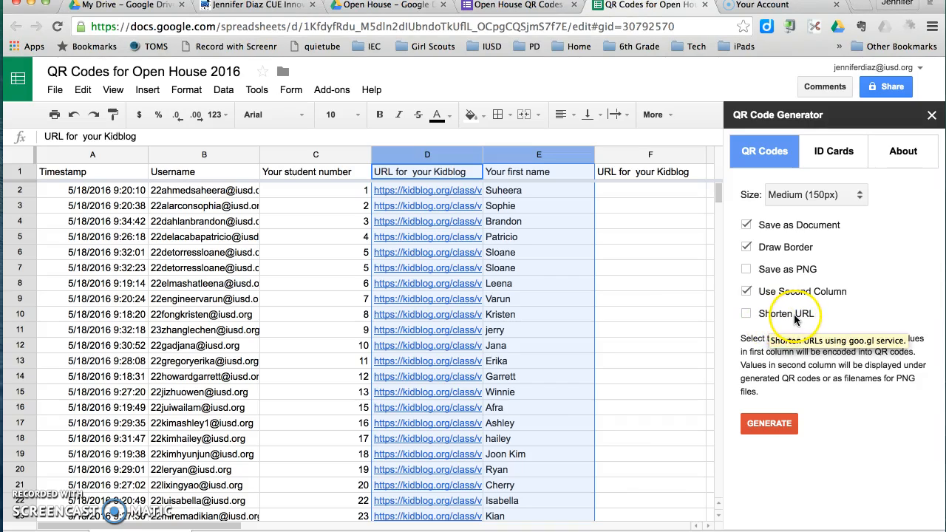
pyautogui.click(766, 423)
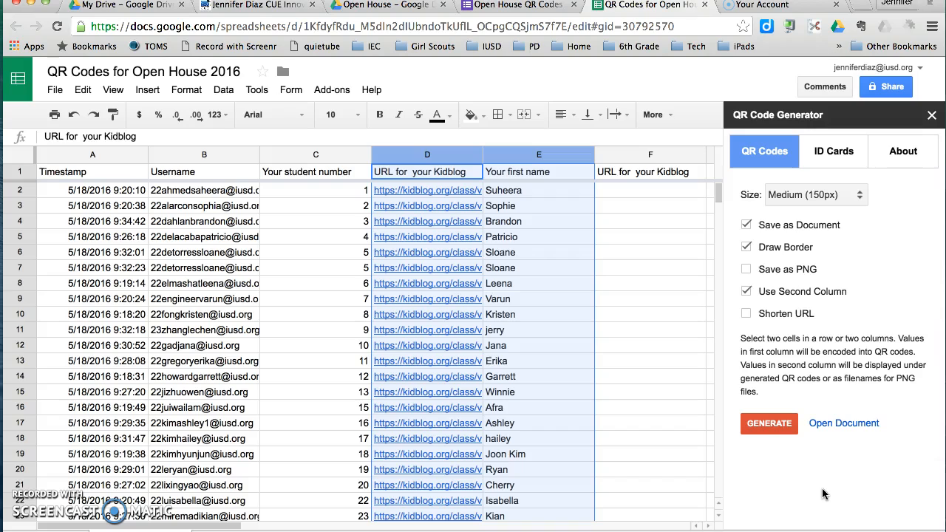
pyautogui.click(843, 424)
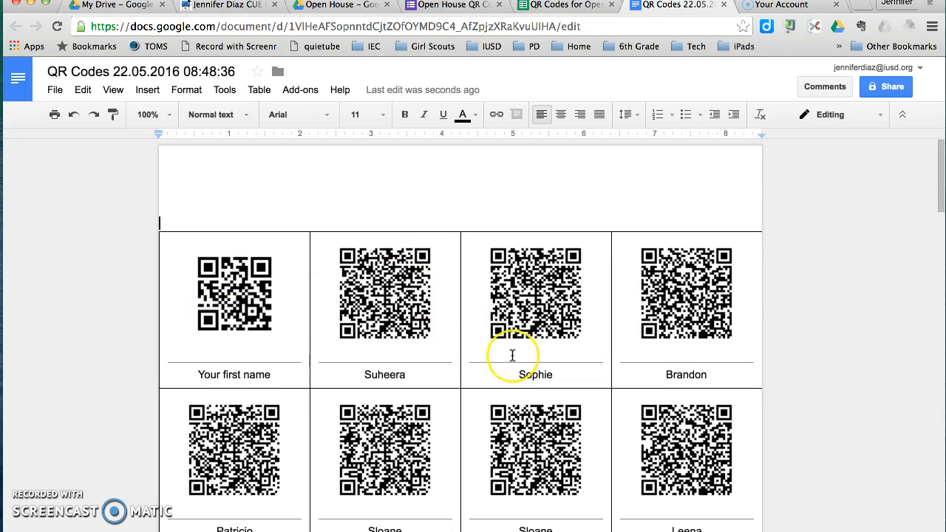
# Step: Look through the generated document to review the QR codes and the name label under each one
pyautogui.scroll(-2, 509, 356)
pyautogui.scroll(-5, 510, 356)
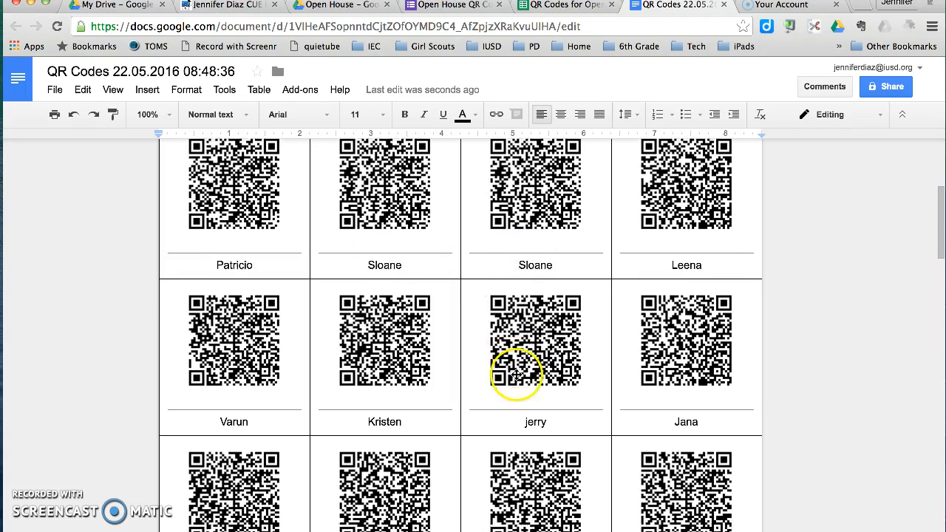
pyautogui.scroll(-6, 517, 375)
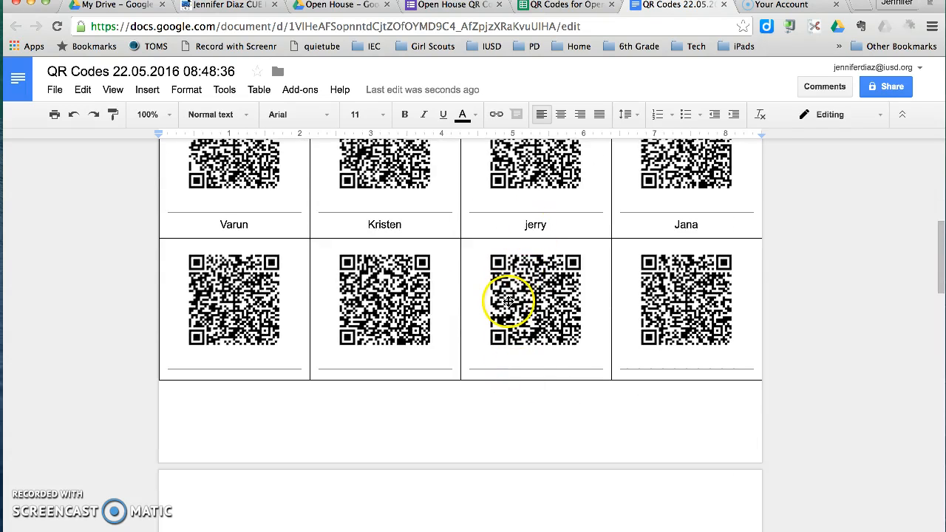
pyautogui.scroll(-4, 507, 296)
pyautogui.scroll(-6, 527, 261)
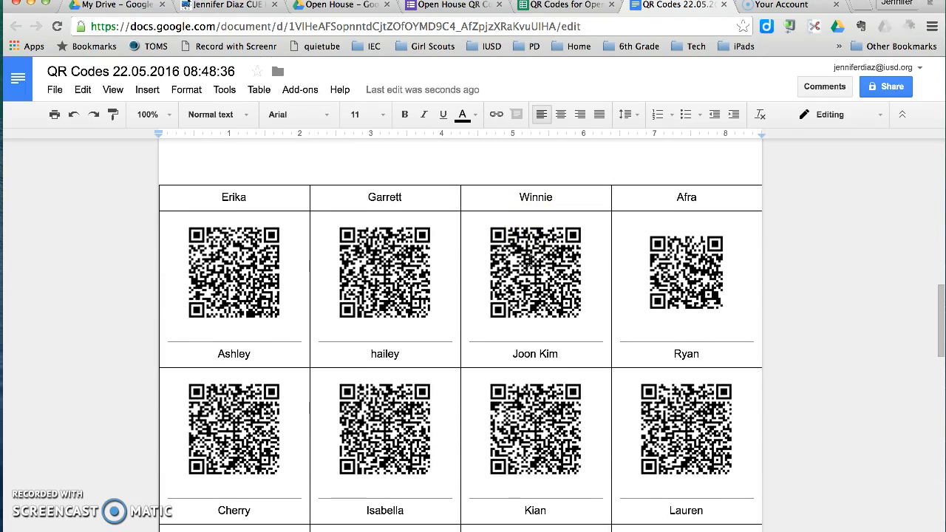
pyautogui.scroll(15, 529, 260)
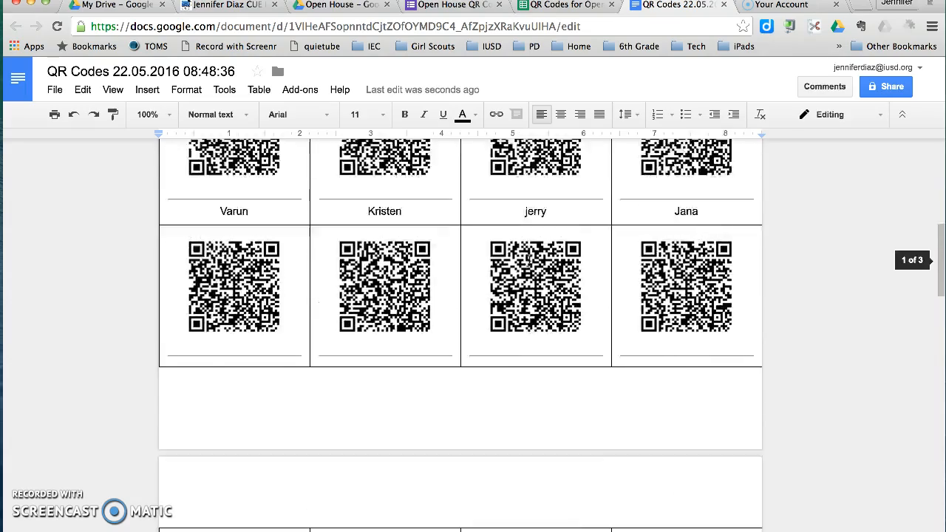
pyautogui.scroll(3, 529, 260)
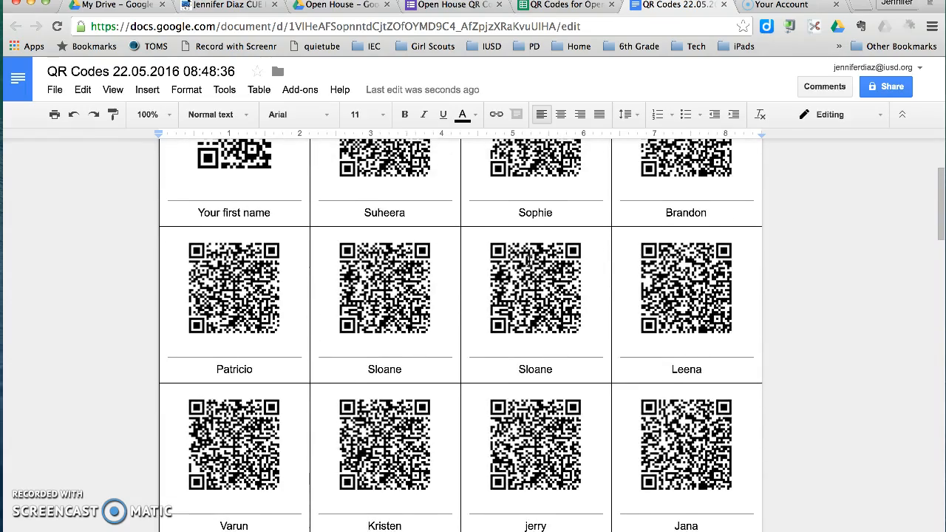
pyautogui.scroll(3, 428, 318)
# Step: Capitalize the first letter of the lowercase student name under the third QR code in the third row
pyautogui.scroll(-4, 428, 318)
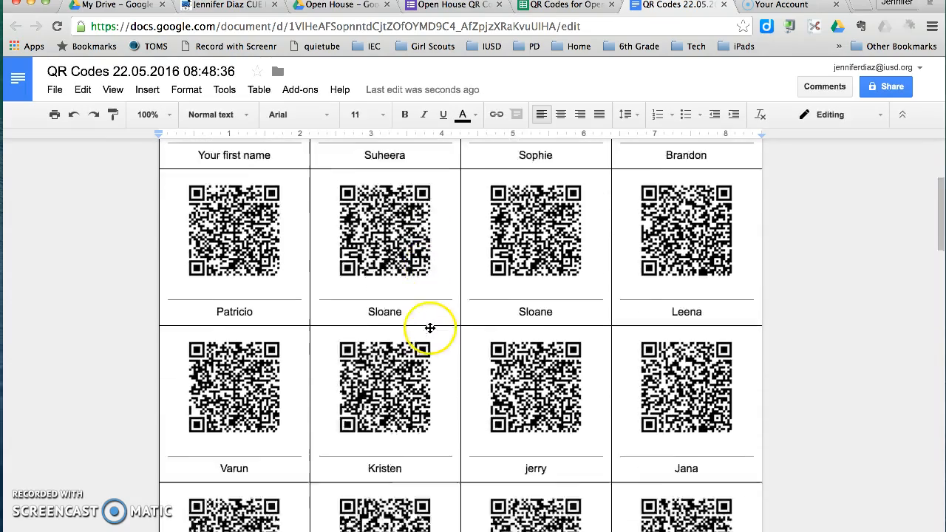
pyautogui.scroll(-1, 430, 327)
pyautogui.click(526, 423)
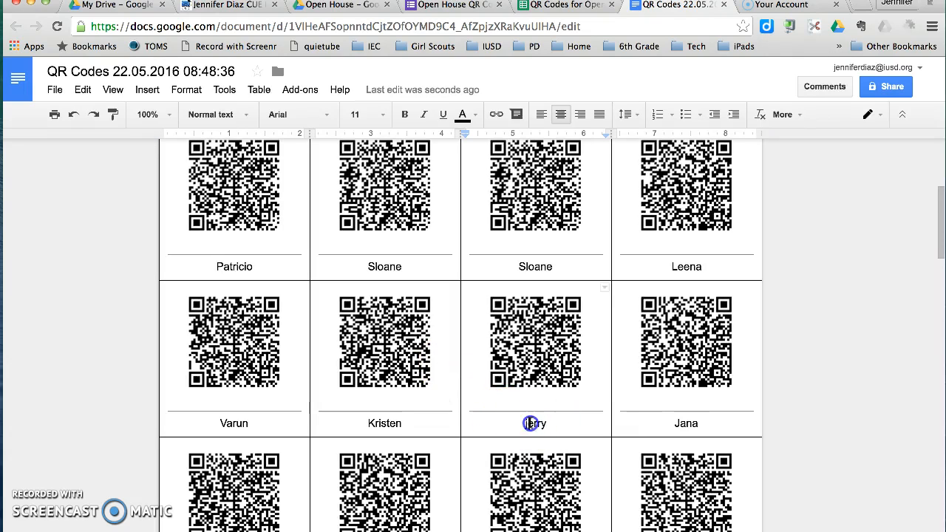
pyautogui.press('BackSpace')
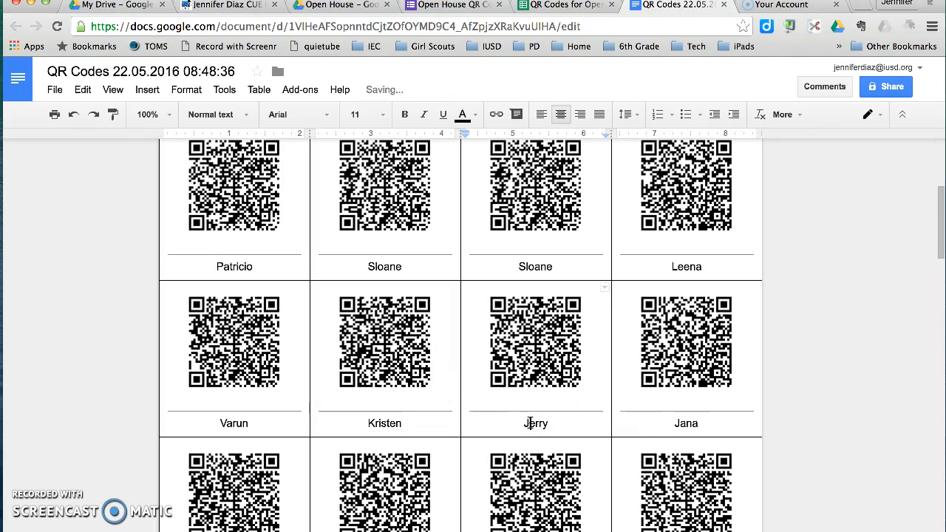
# Step: Reduce the document's top page margin to less than 1 inch in the page setup
pyautogui.scroll(-2, 481, 319)
pyautogui.scroll(-4, 481, 320)
pyautogui.scroll(-3, 409, 464)
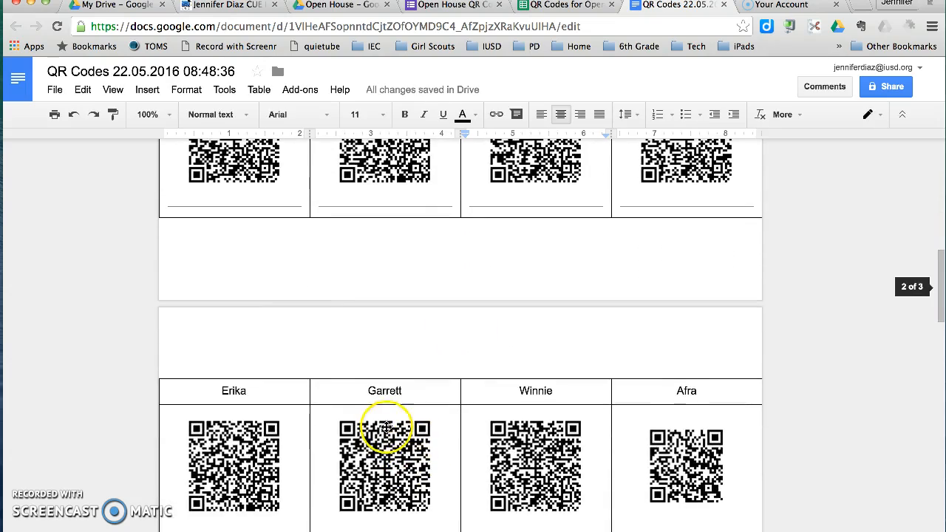
pyautogui.click(51, 90)
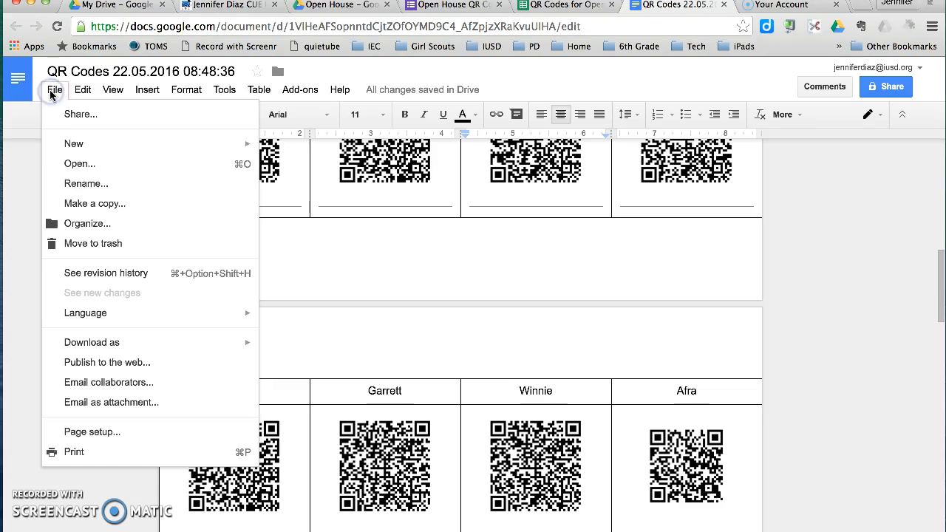
pyautogui.click(73, 432)
pyautogui.click(590, 260)
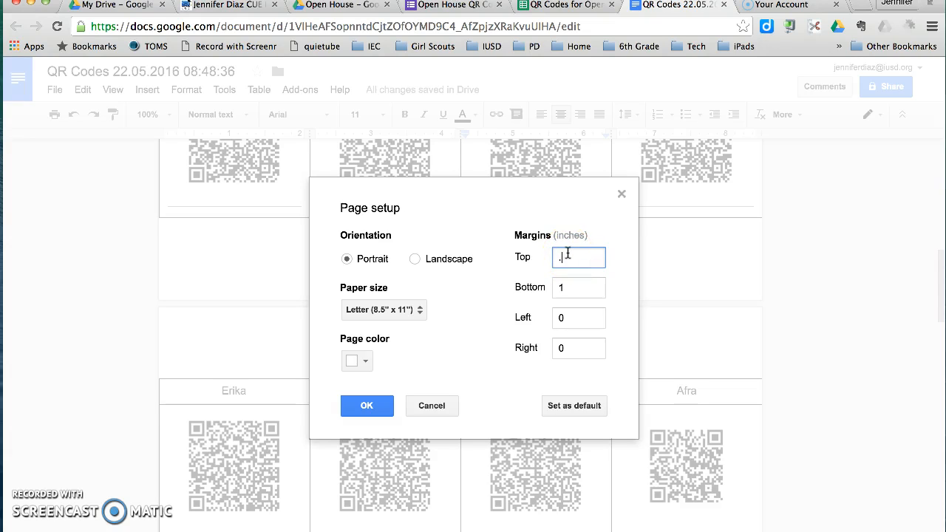
pyautogui.click(367, 406)
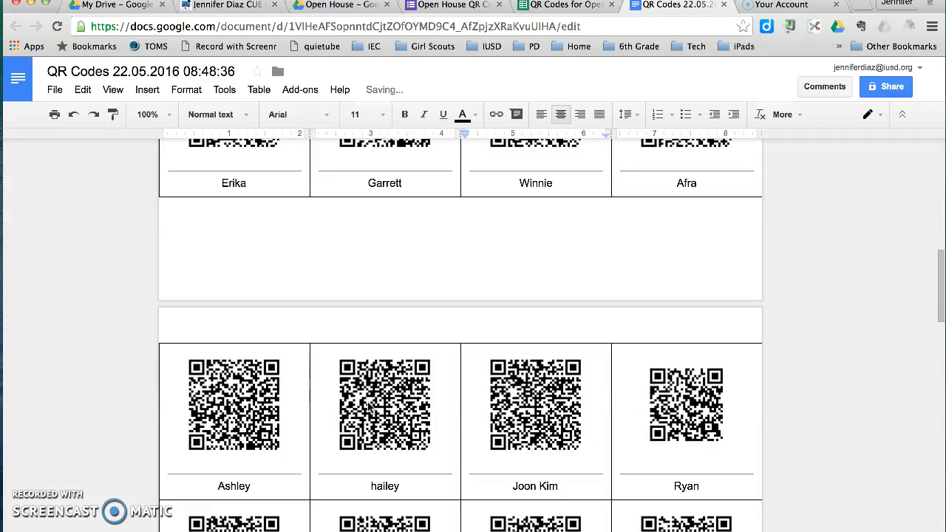
# Step: Check how the rows of QR codes and their name labels break across the document's pages
pyautogui.scroll(10, 369, 405)
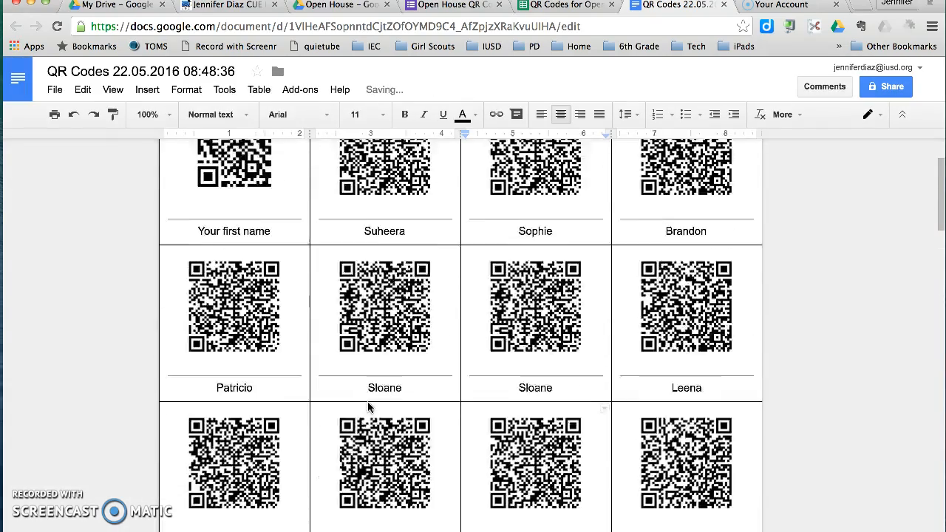
pyautogui.scroll(-10, 369, 406)
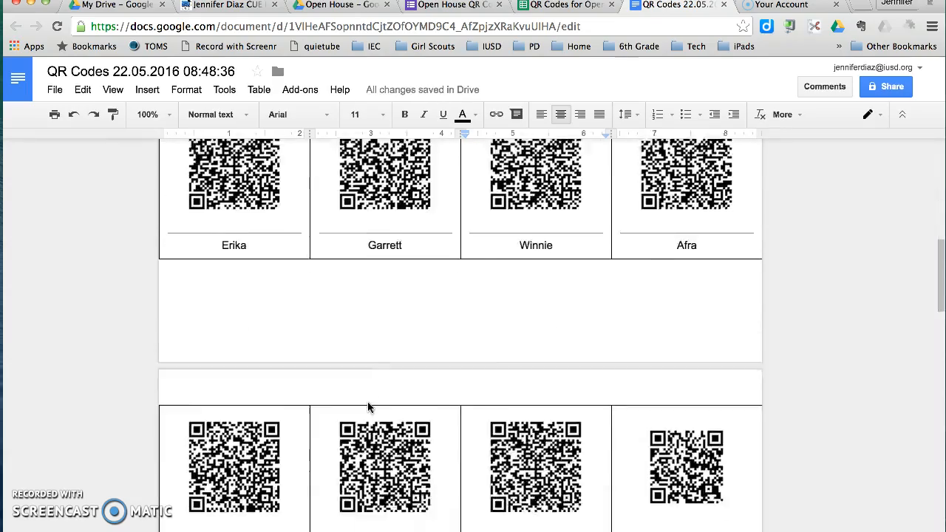
pyautogui.scroll(-10, 369, 406)
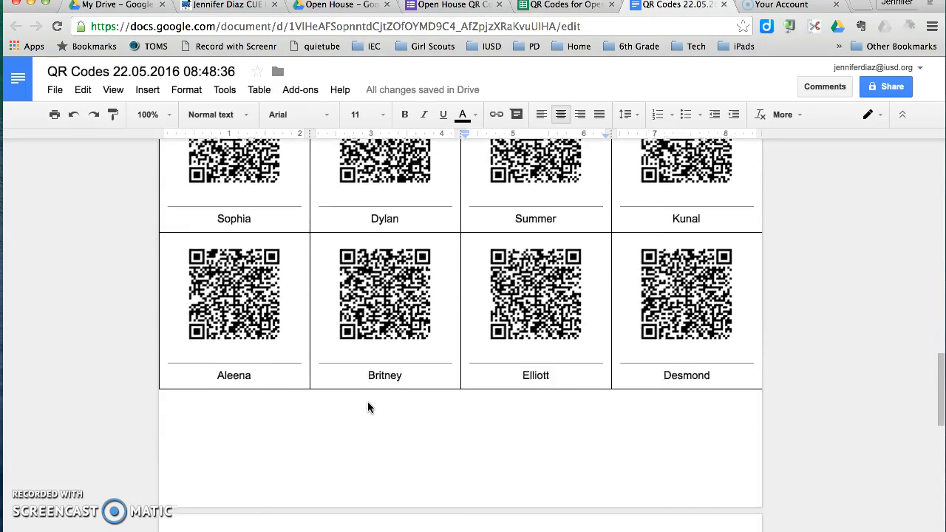
pyautogui.scroll(-2, 367, 406)
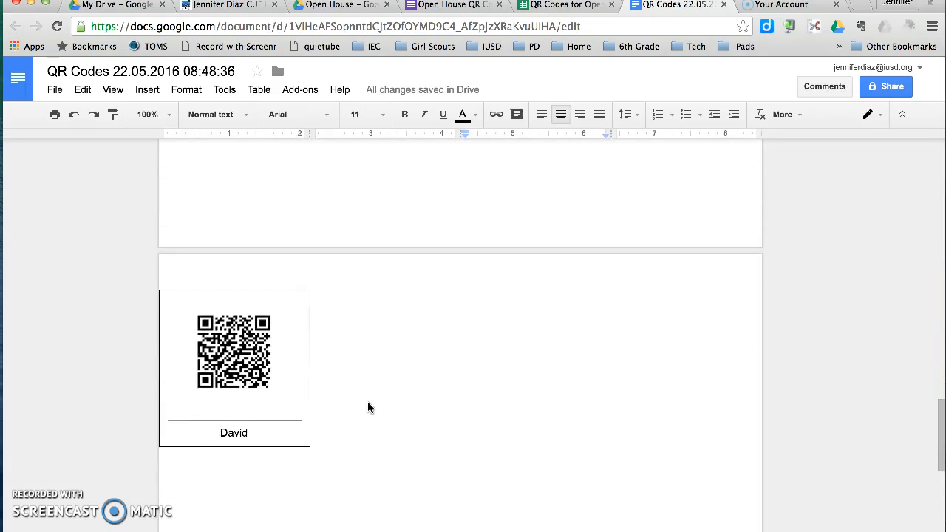
pyautogui.scroll(5, 367, 405)
pyautogui.scroll(10, 367, 405)
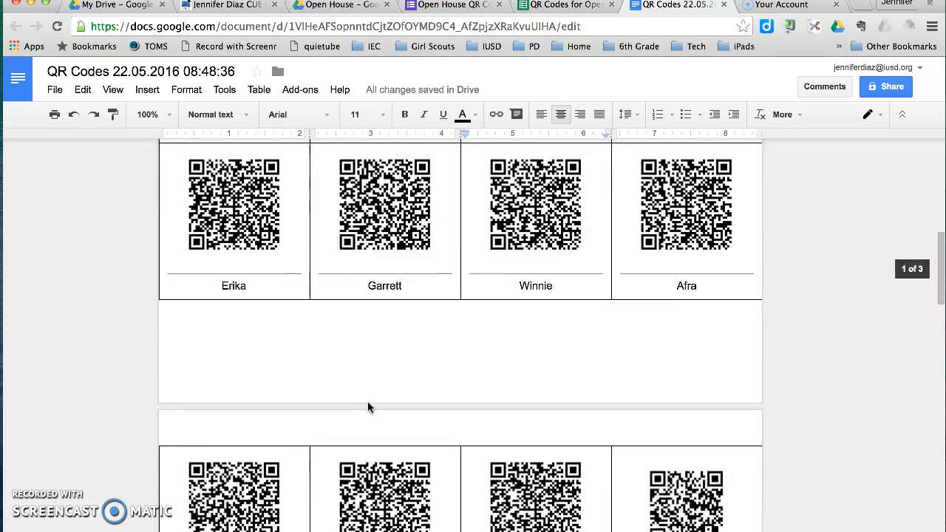
pyautogui.scroll(4, 368, 406)
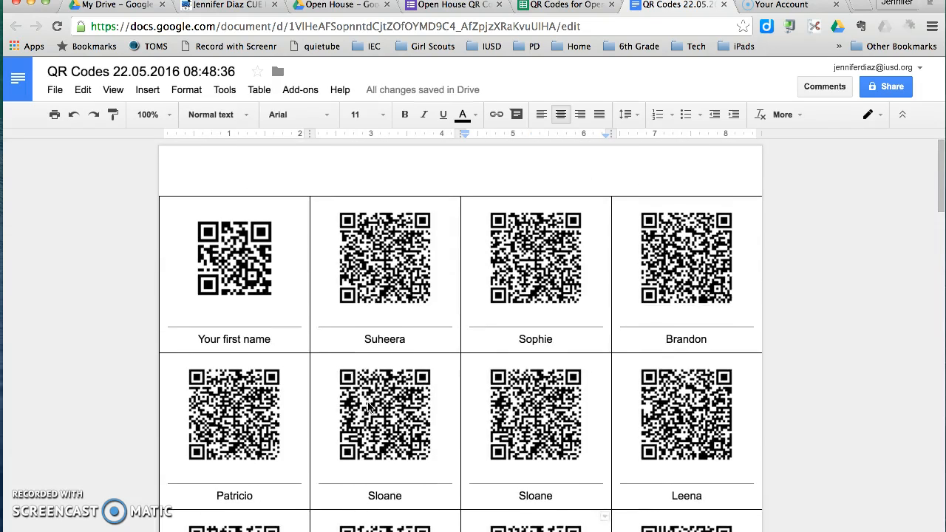